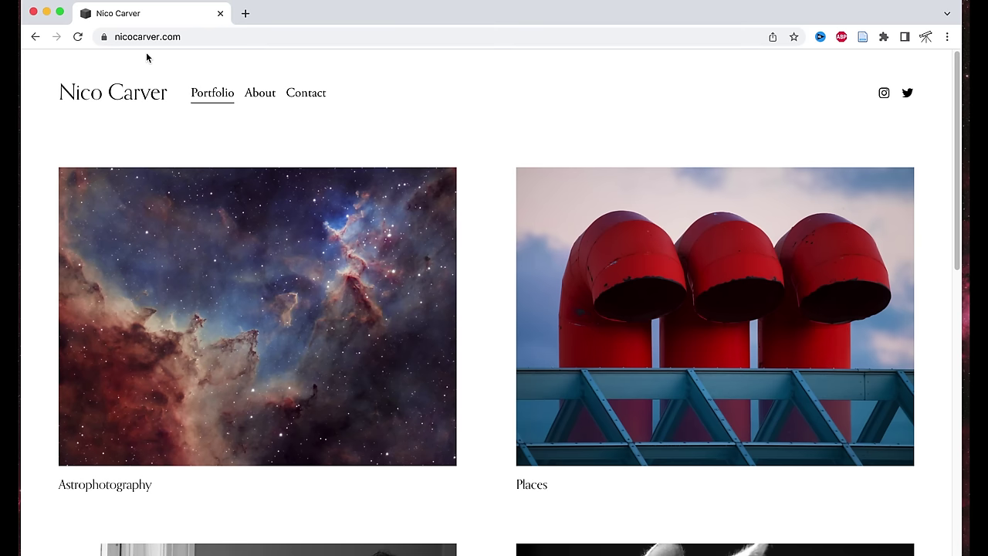
Scroll the portfolio homepage, then resize the browser narrow for mobile and back to desktop width.
scroll(475, 145, down, 9)
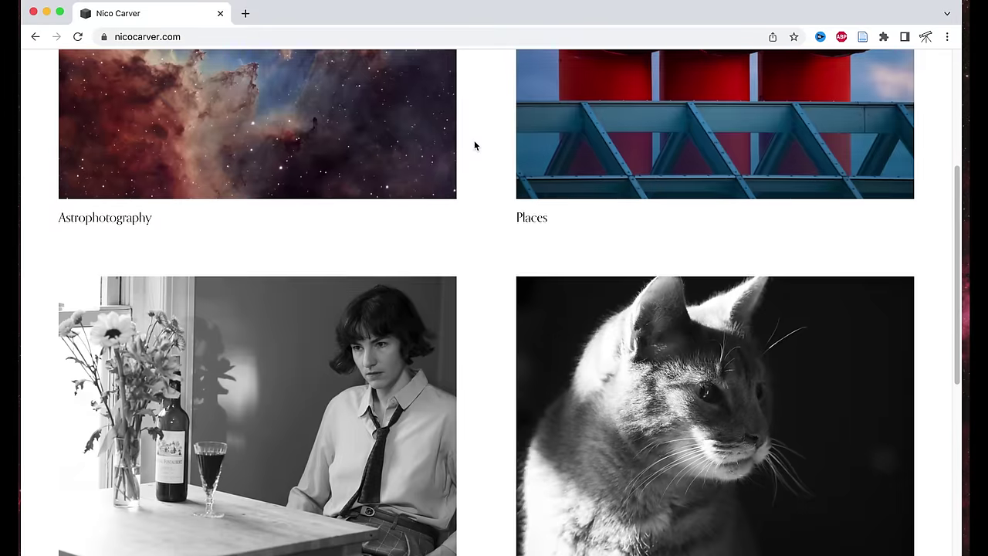
scroll(475, 145, down, 9)
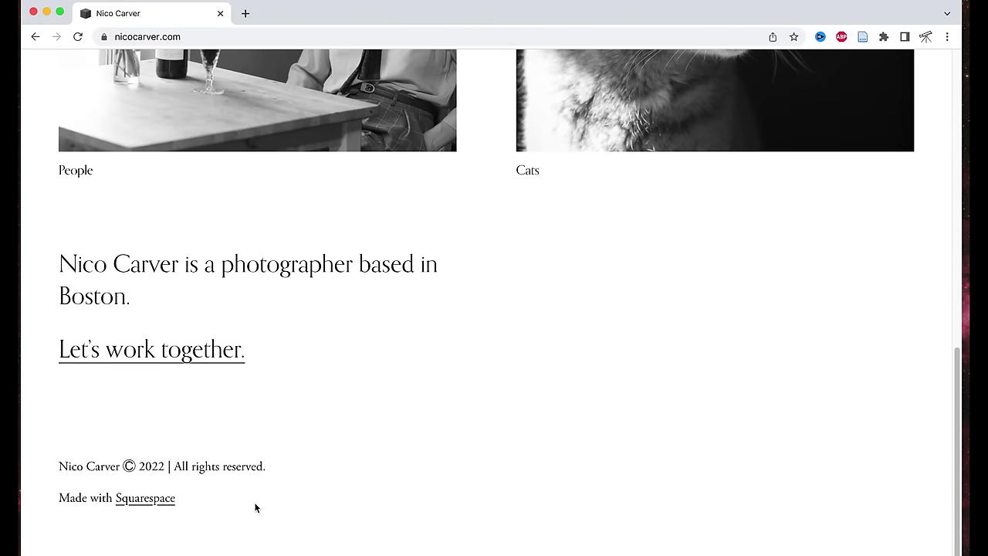
scroll(266, 508, up, 18)
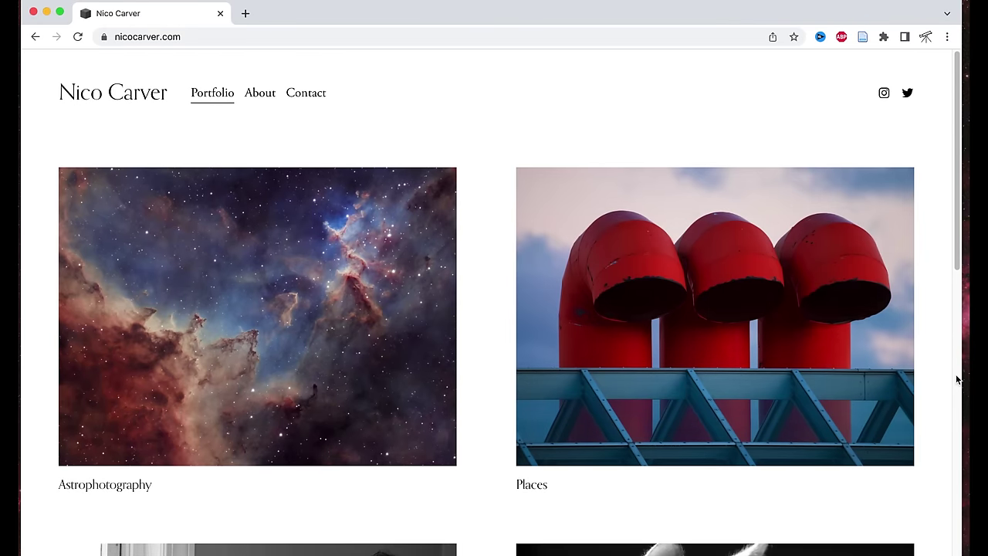
drag(961, 373, 297, 297)
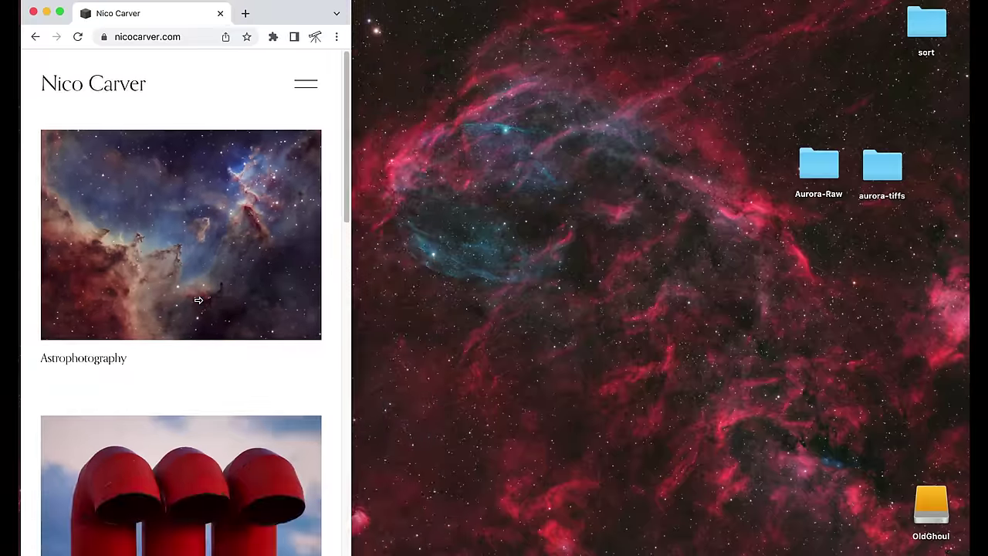
drag(198, 300, 945, 315)
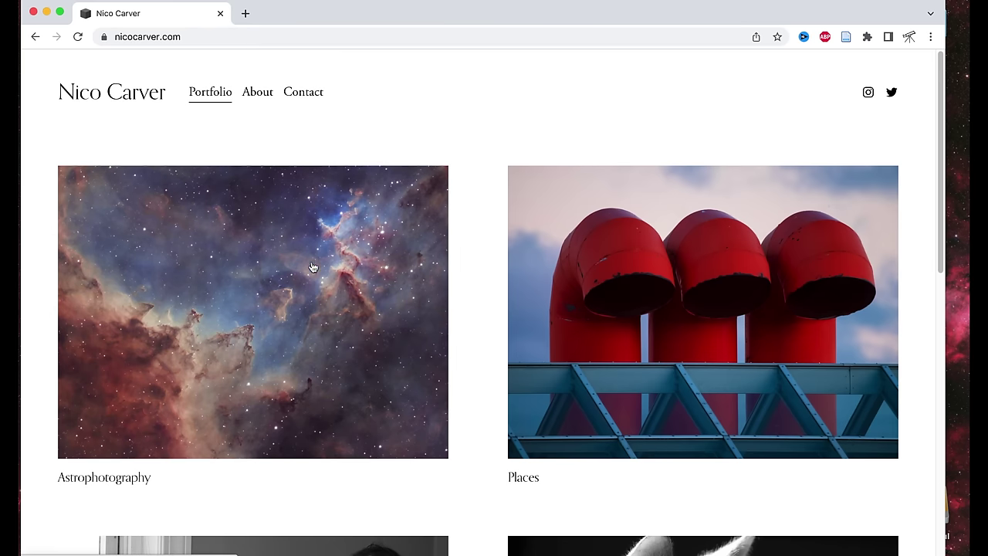
Open and browse the Astrophotography gallery.
click(358, 273)
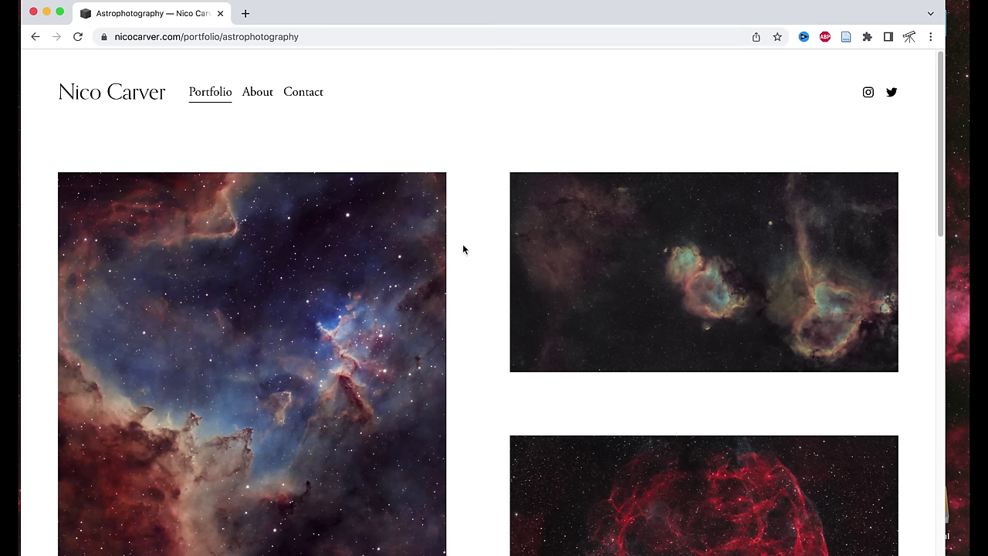
scroll(460, 426, down, 3)
scroll(461, 425, up, 3)
Return to the site's home page through the Nico Carver logo and scroll through it.
click(147, 93)
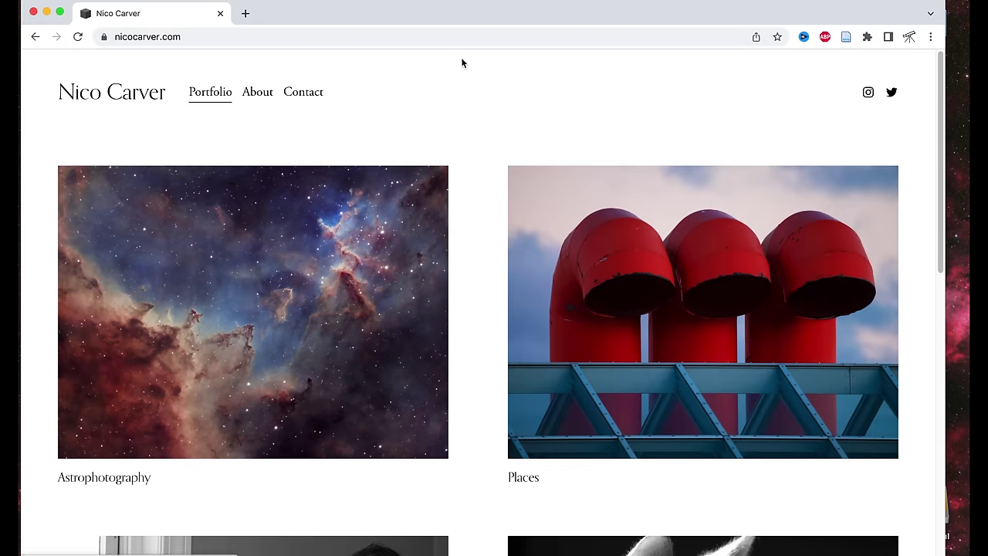
scroll(460, 61, down, 3)
scroll(461, 63, down, 5)
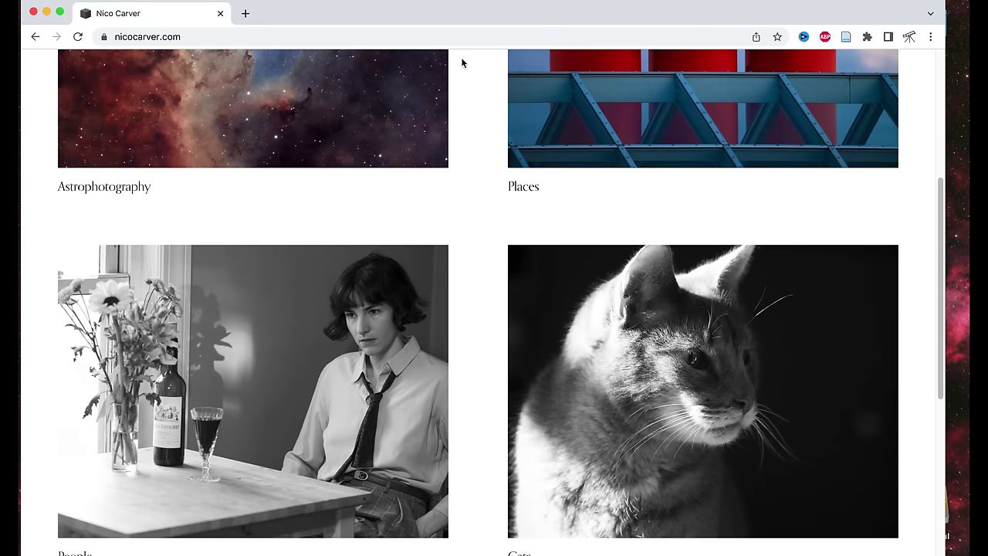
scroll(461, 62, down, 4)
scroll(461, 62, up, 8)
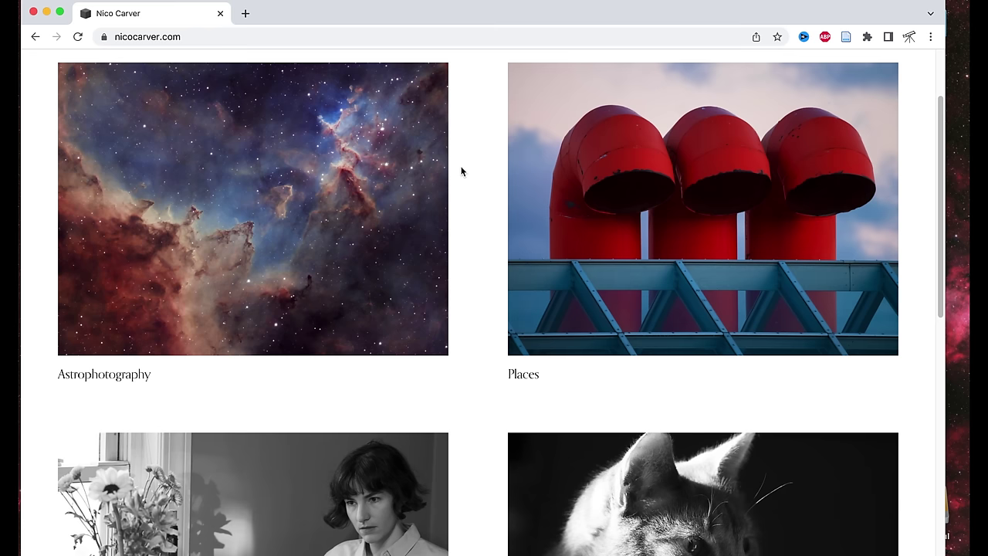
scroll(460, 171, down, 8)
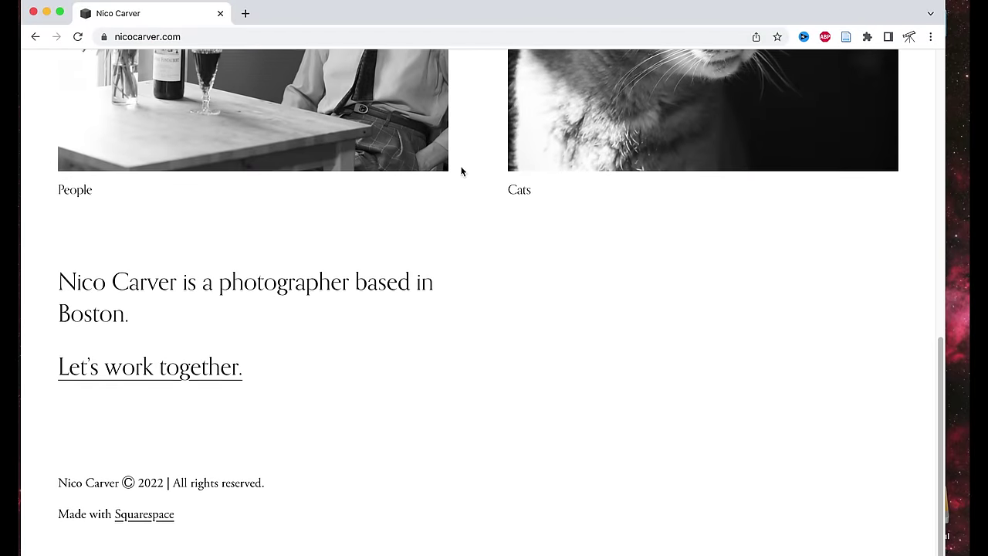
scroll(461, 172, up, 10)
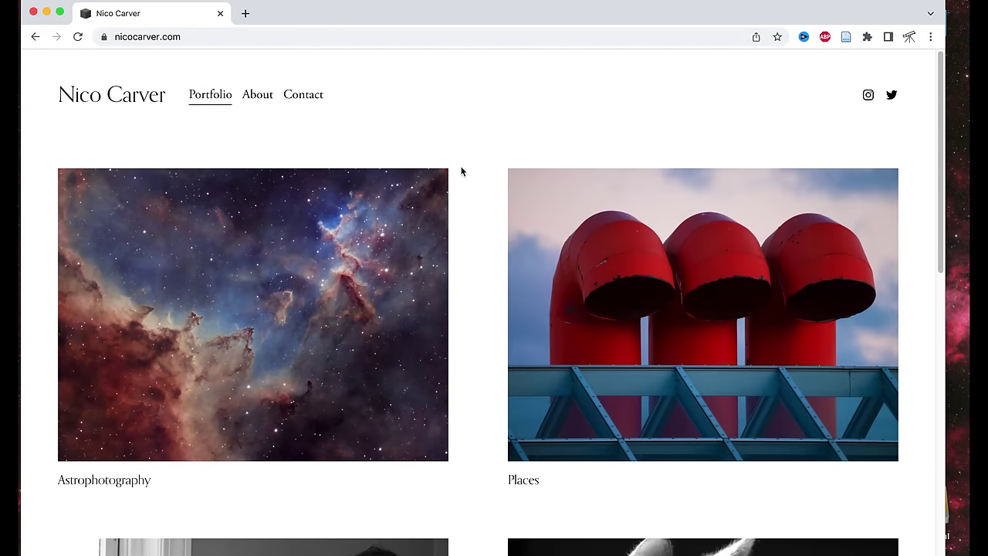
Visit the About and Contact pages, scroll through the contact form, and return home.
click(260, 95)
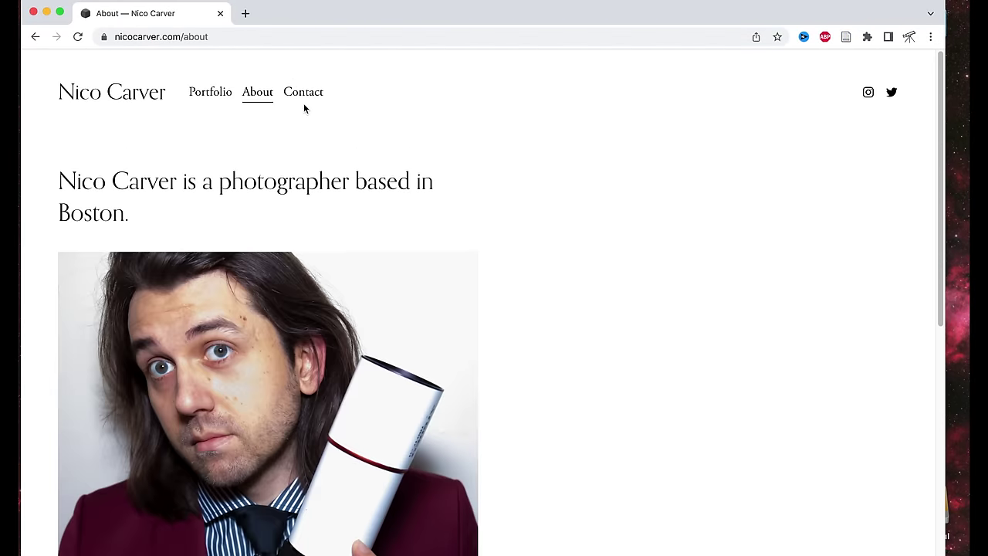
click(294, 94)
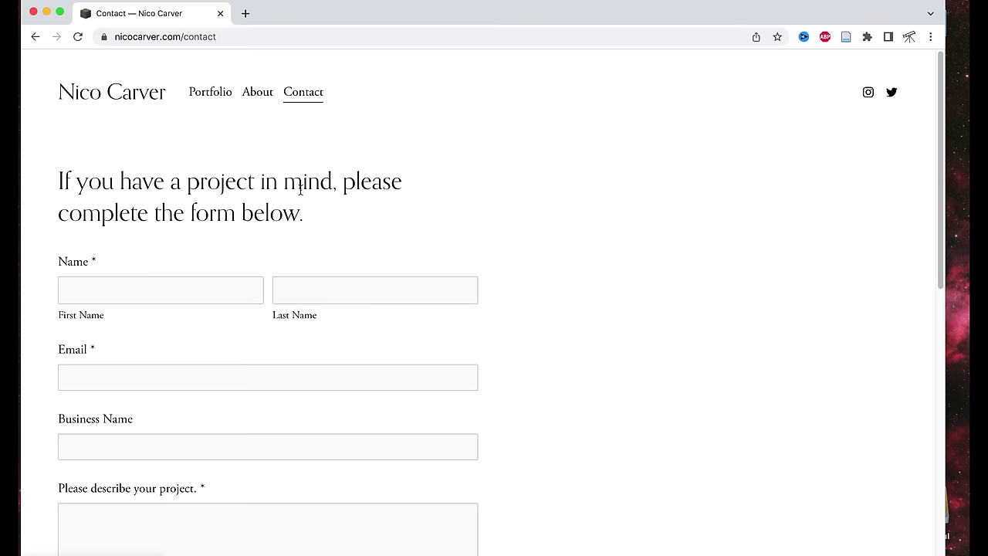
scroll(300, 190, down, 5)
scroll(300, 190, up, 4)
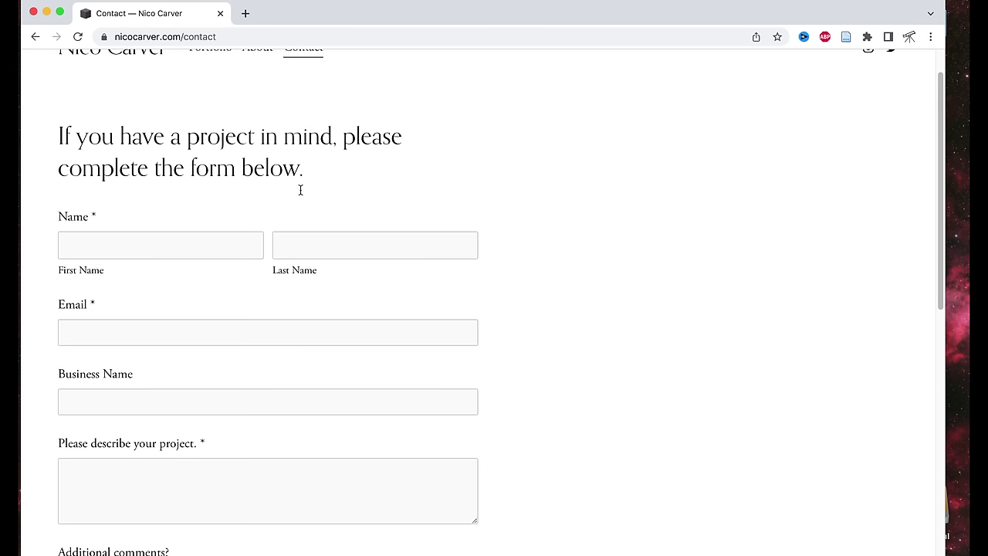
scroll(298, 226, up, 1)
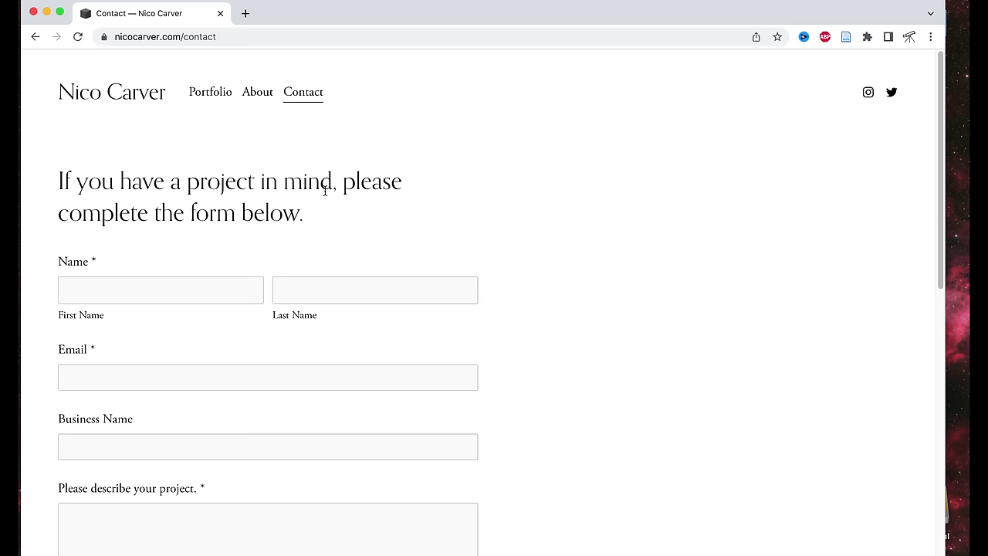
scroll(325, 191, down, 5)
scroll(325, 191, up, 5)
click(111, 102)
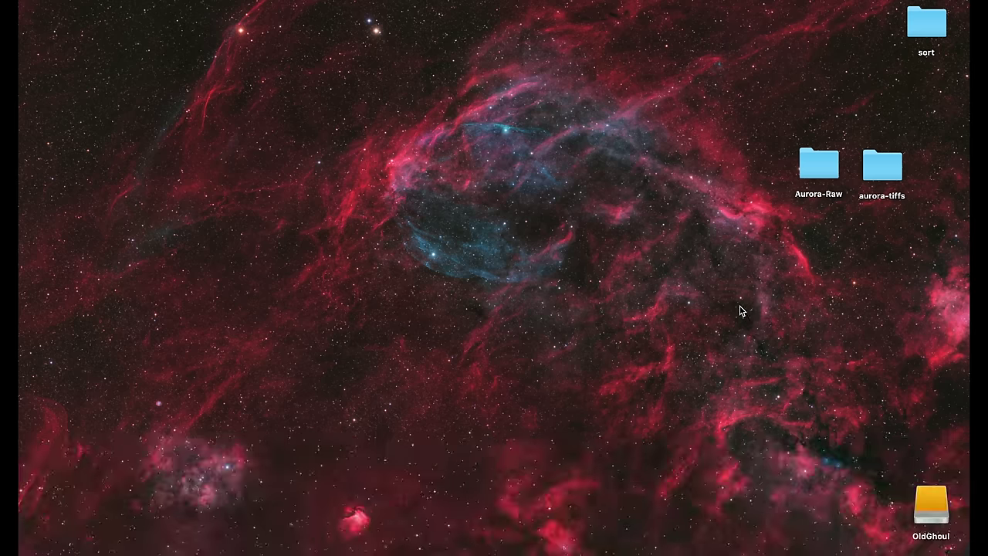
Open the Aurora-Raw folder and select every CR2 file, starting with OC4A2861.CR2.
double_click(804, 173)
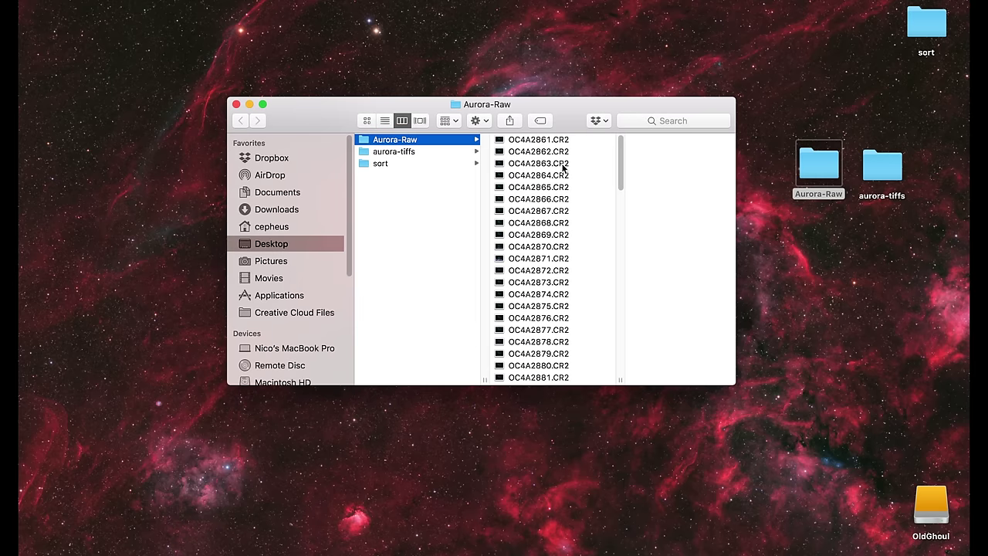
click(549, 142)
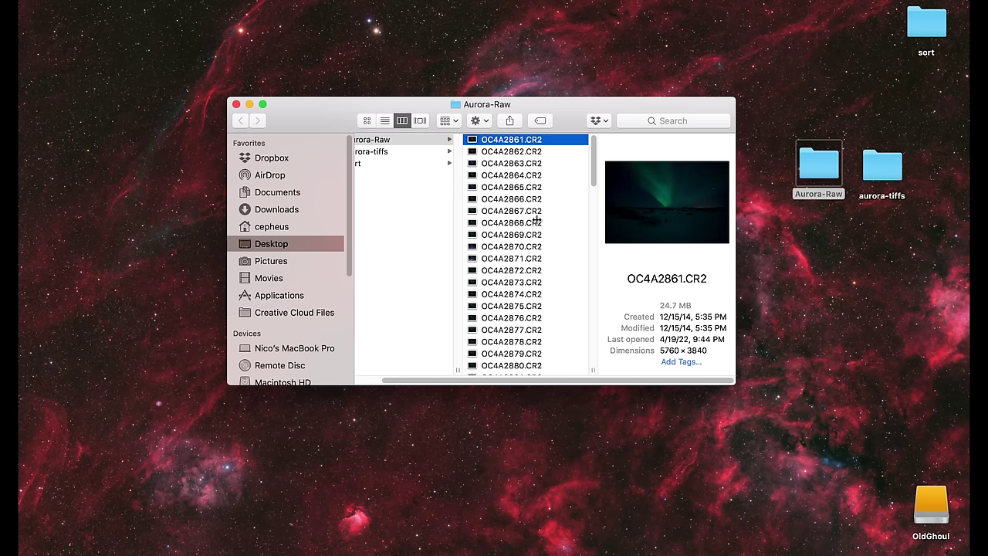
key(super+a)
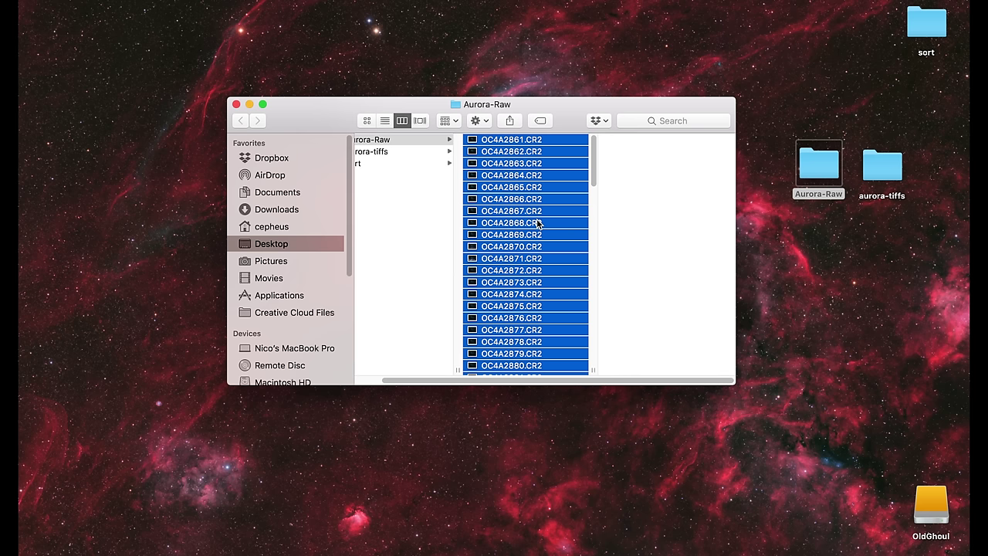
Open all 99 selected aurora raw files in Camera Raw.
double_click(562, 144)
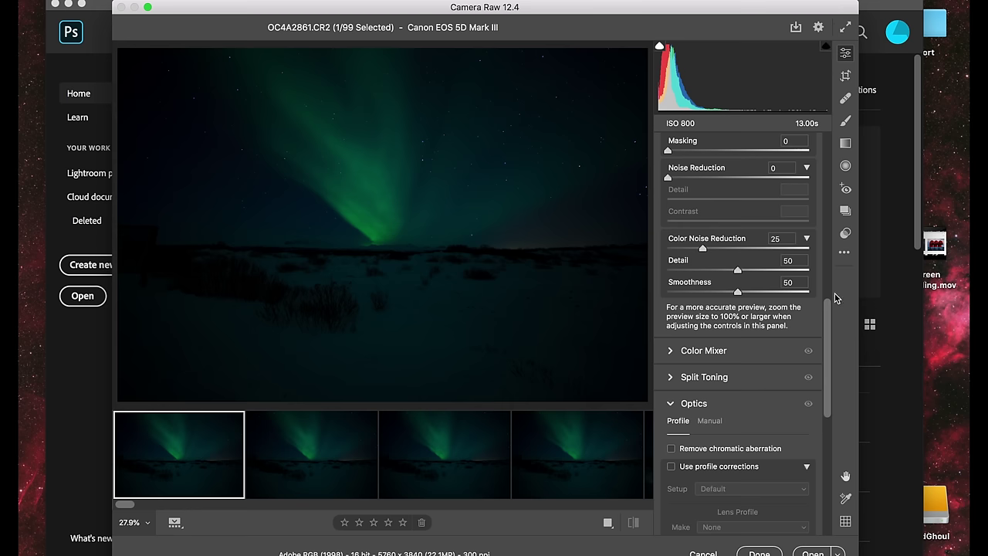
scroll(816, 63, up, 2)
scroll(801, 190, up, 5)
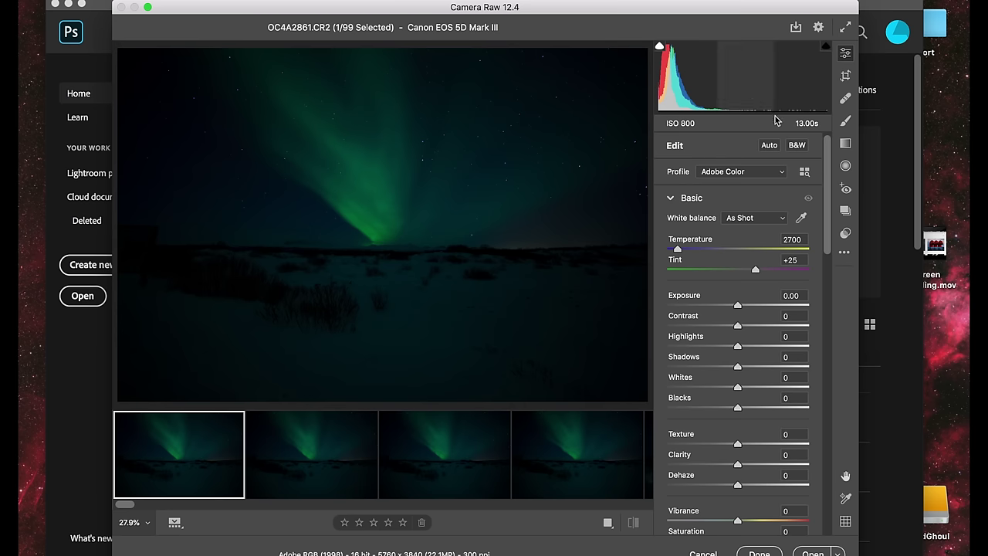
Look through Camera Raw's tool panels, then raise Blacks to +100 in the Basic panel.
click(846, 78)
click(845, 98)
click(845, 121)
click(845, 148)
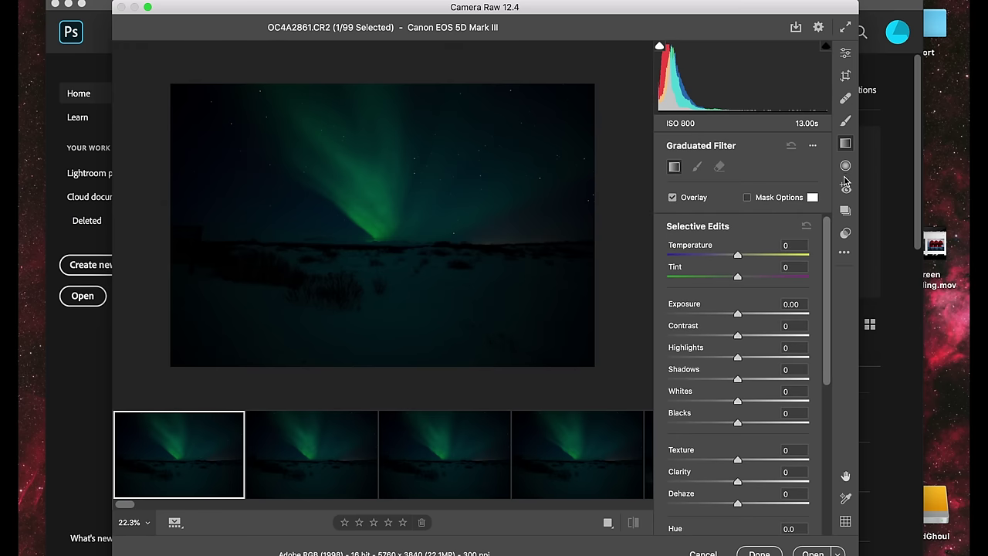
click(845, 166)
click(844, 191)
click(845, 210)
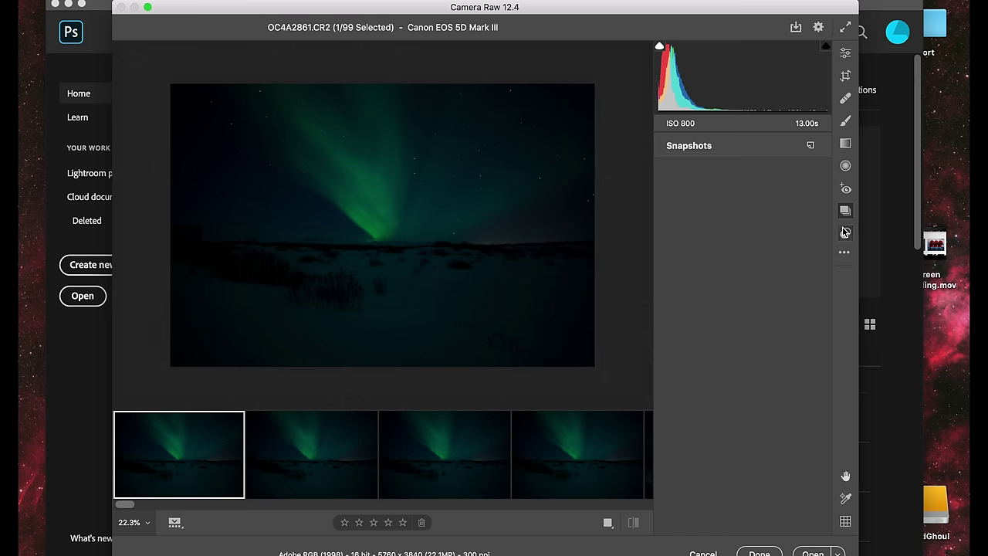
click(845, 232)
click(847, 53)
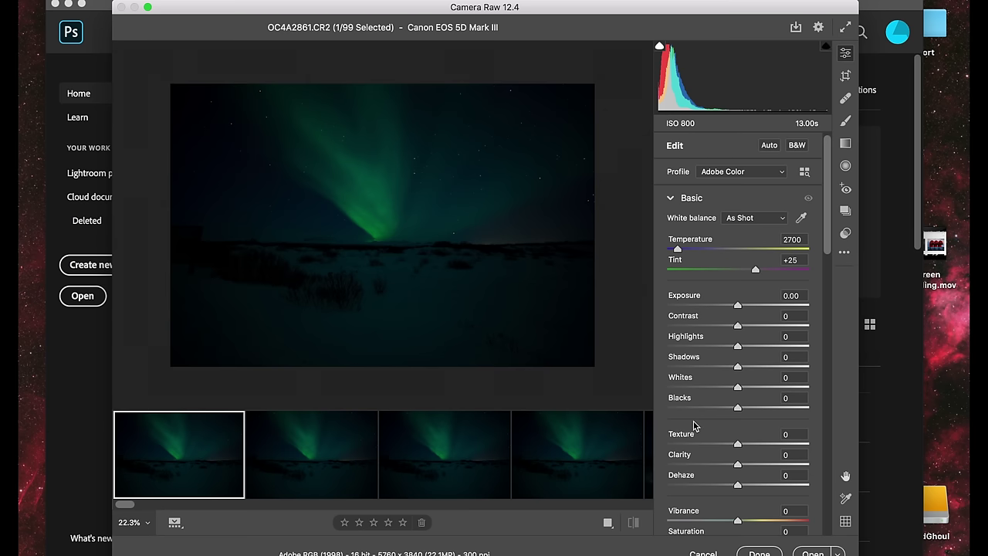
drag(738, 408, 850, 410)
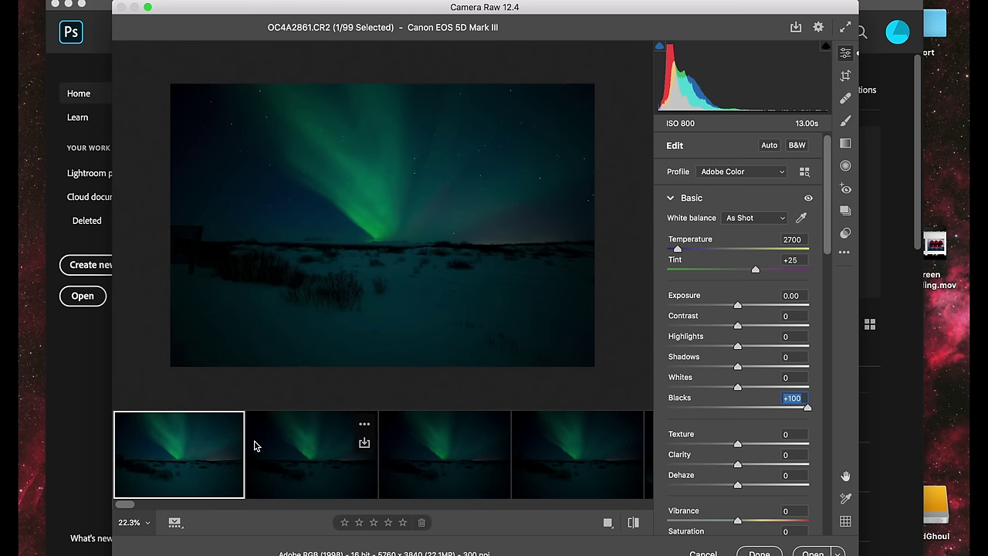
Select all 99 filmstrip frames and apply the first frame's settings to them with Synchronize.
click(198, 458)
key(super+a)
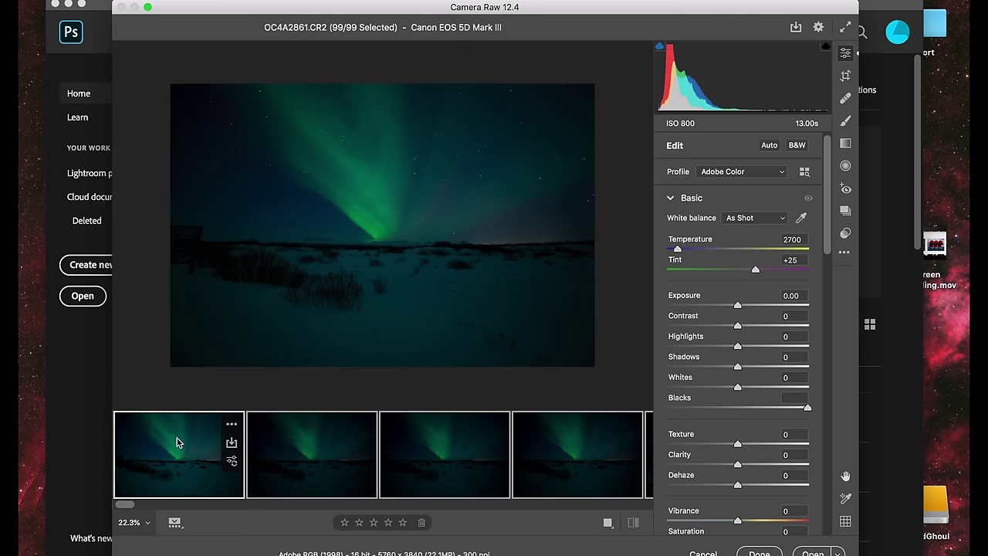
key(alt+s)
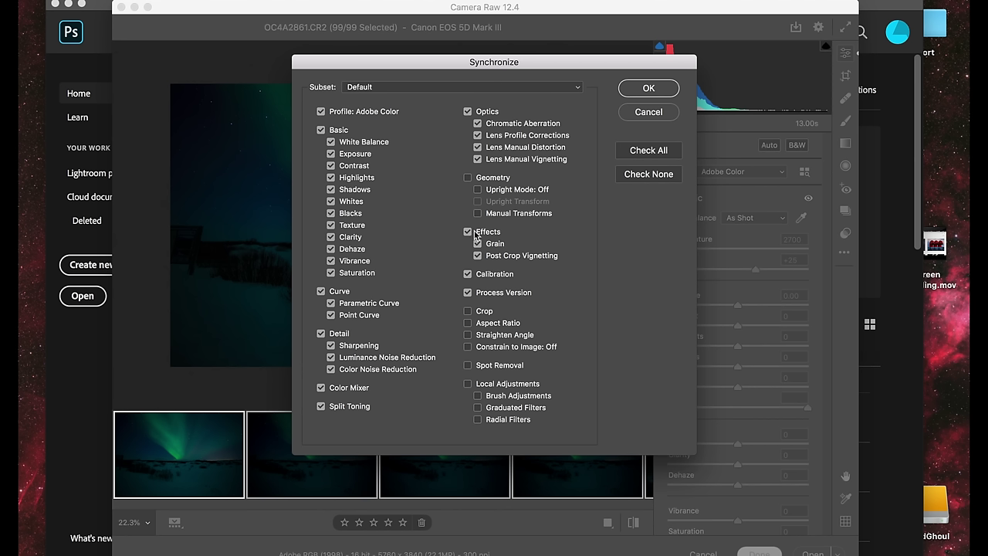
click(650, 90)
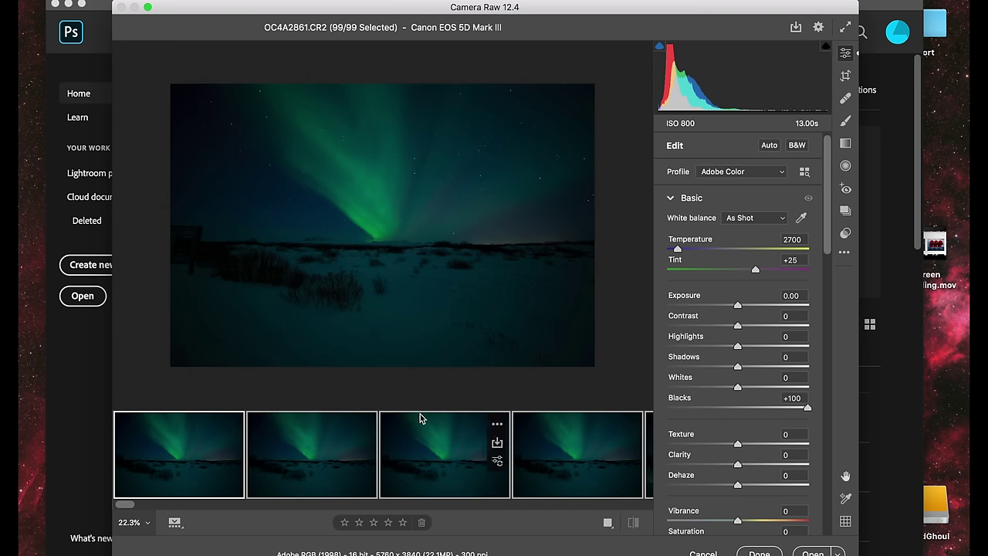
click(314, 460)
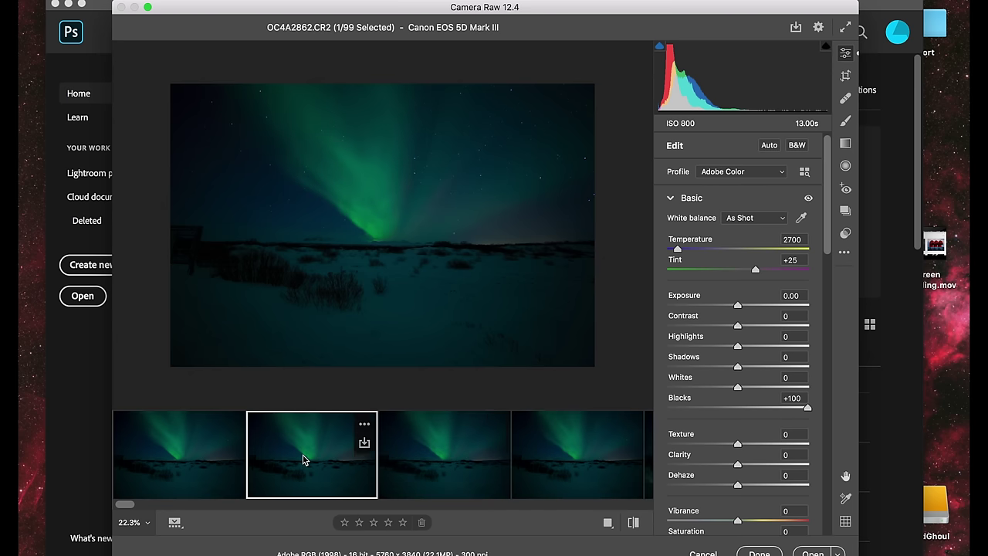
click(441, 481)
click(308, 445)
click(220, 460)
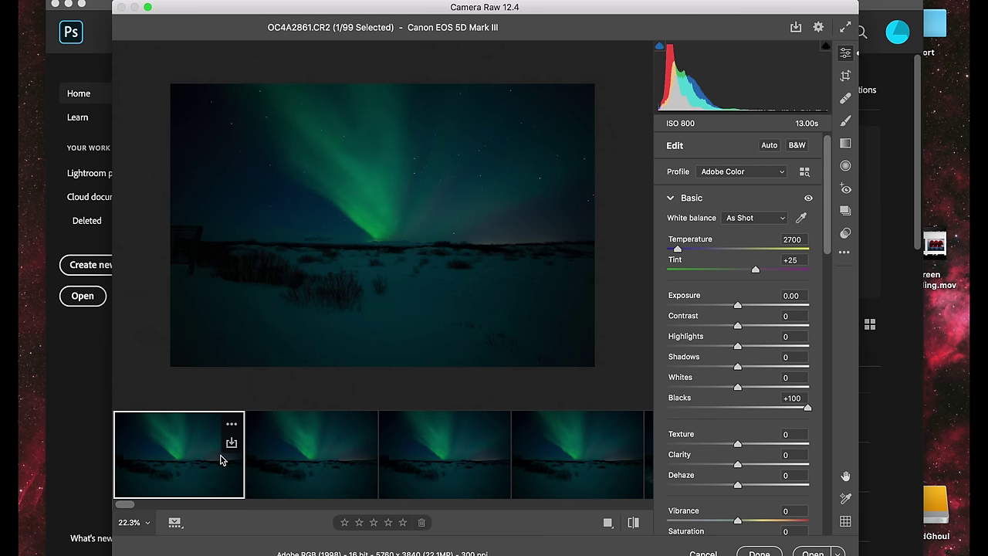
click(316, 463)
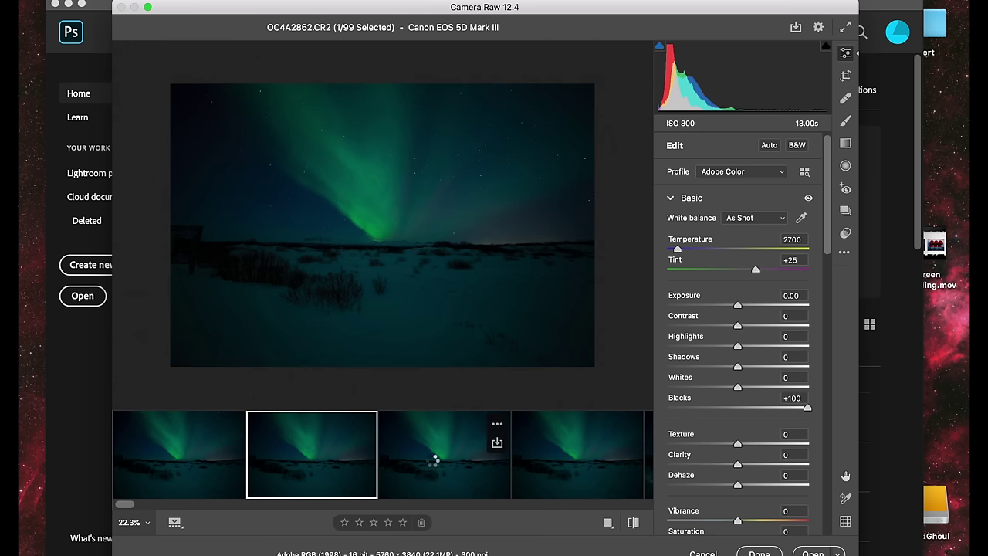
click(433, 465)
click(316, 465)
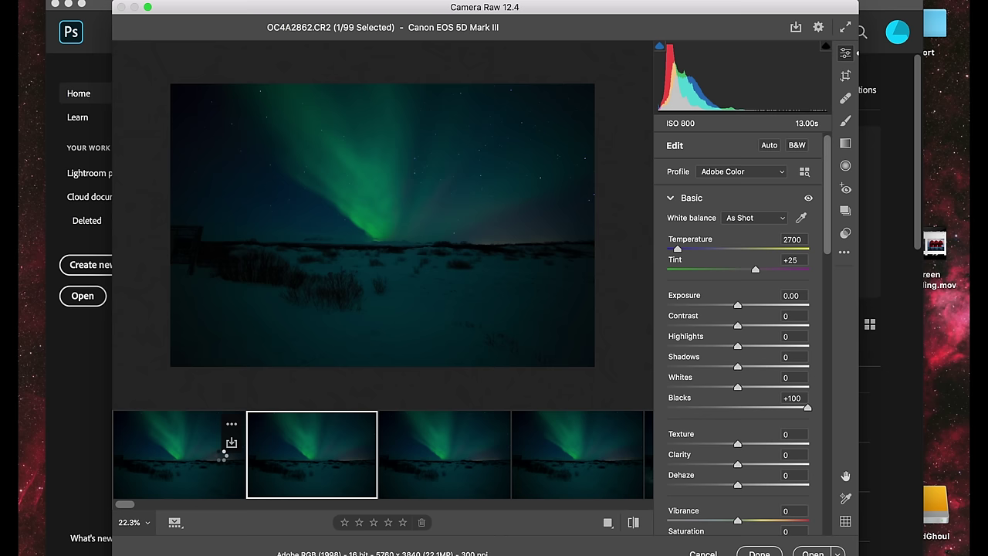
click(223, 457)
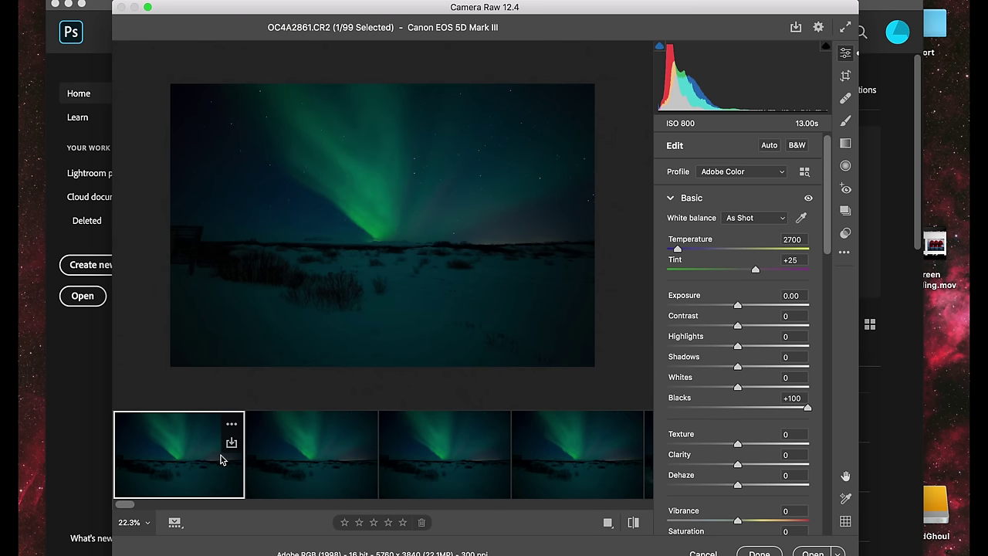
click(293, 457)
click(432, 467)
click(306, 459)
click(187, 459)
Select all 99 frames and set Save Options to save into a new location, the Desktop aurora-tiffs folder.
key(super+a)
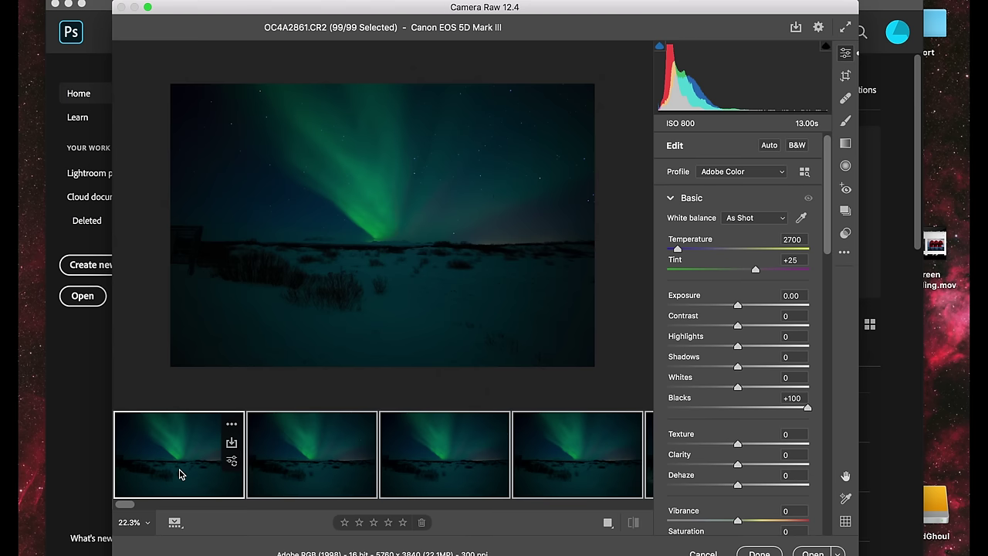
click(795, 31)
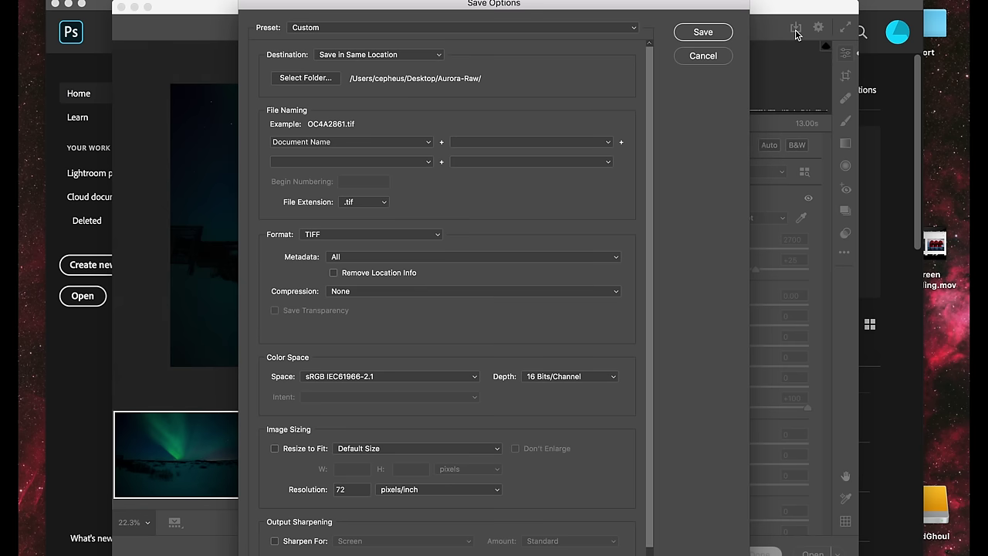
click(336, 59)
click(334, 65)
click(313, 78)
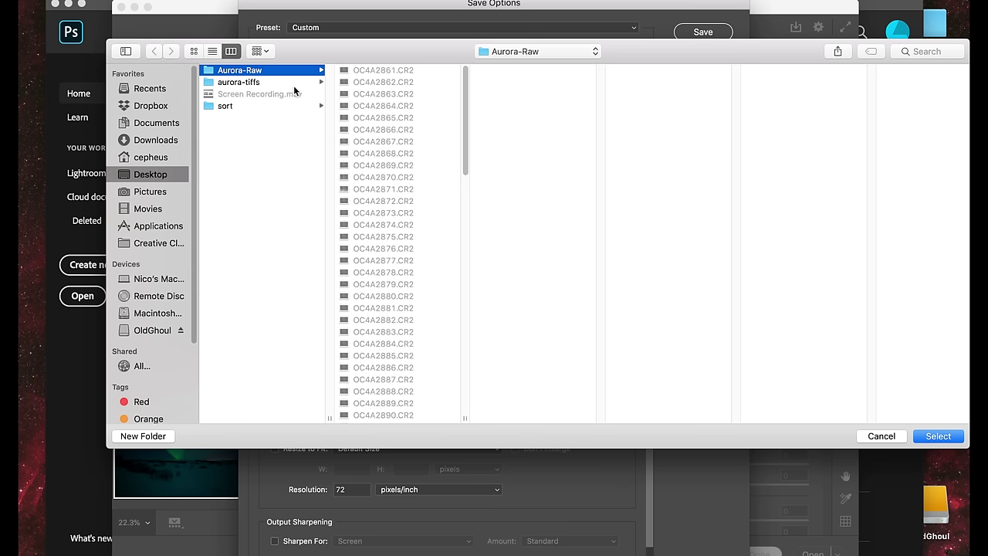
click(258, 82)
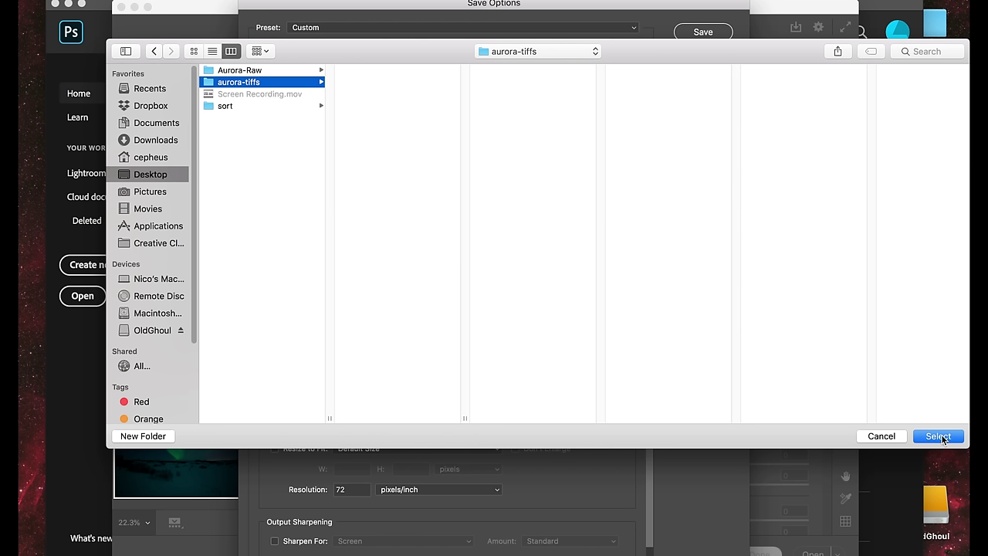
click(939, 437)
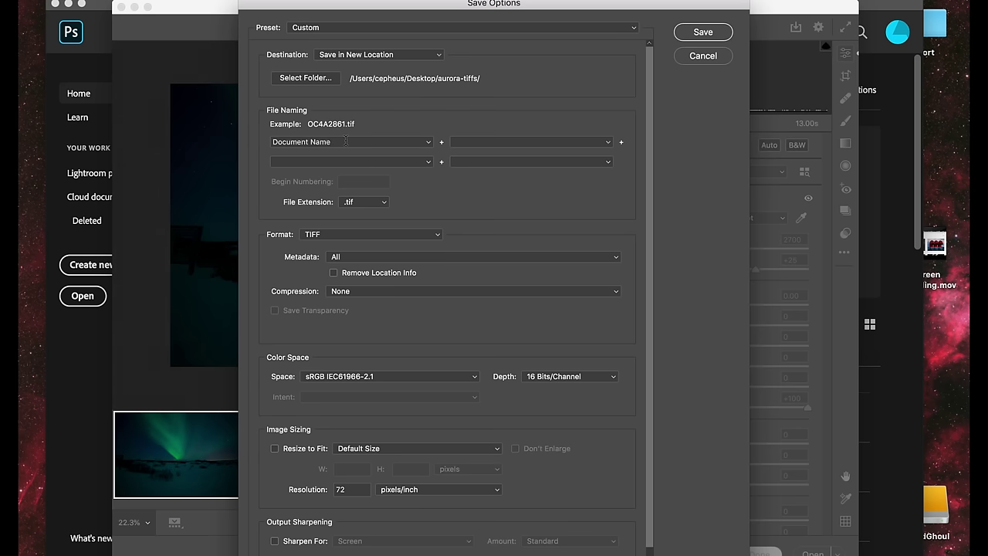
drag(345, 141, 240, 137)
text(FRame)
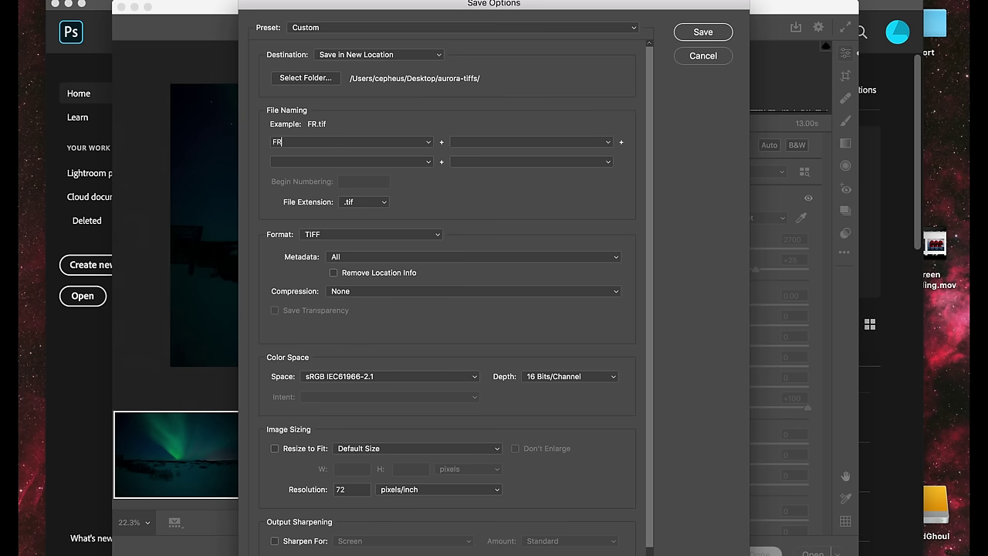
click(281, 142)
key(BackSpace)
text(r)
click(607, 142)
click(531, 219)
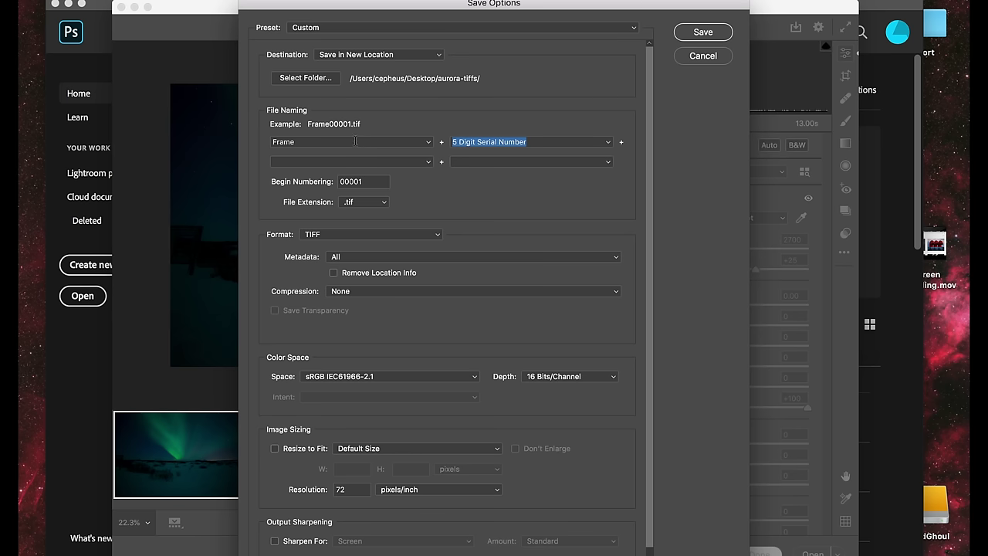
click(430, 142)
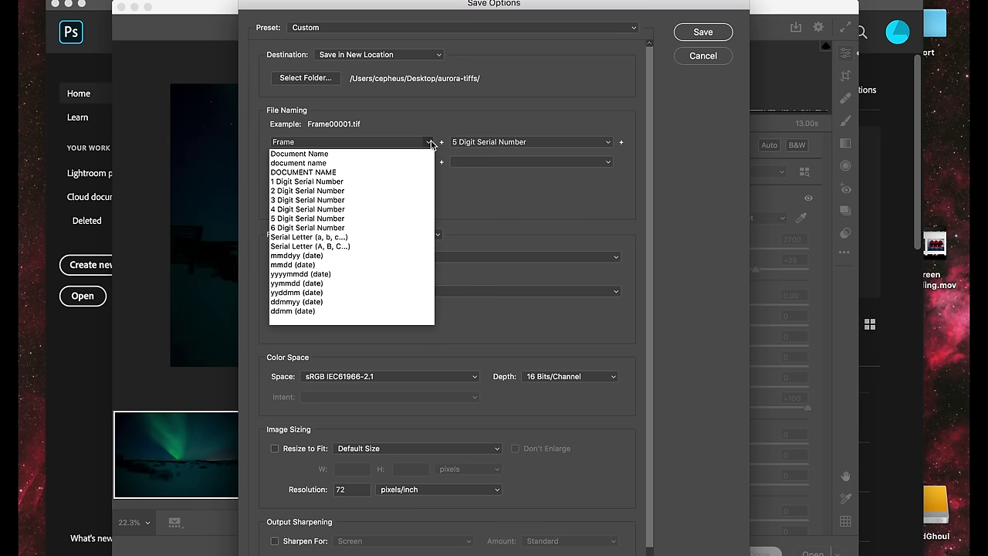
click(398, 152)
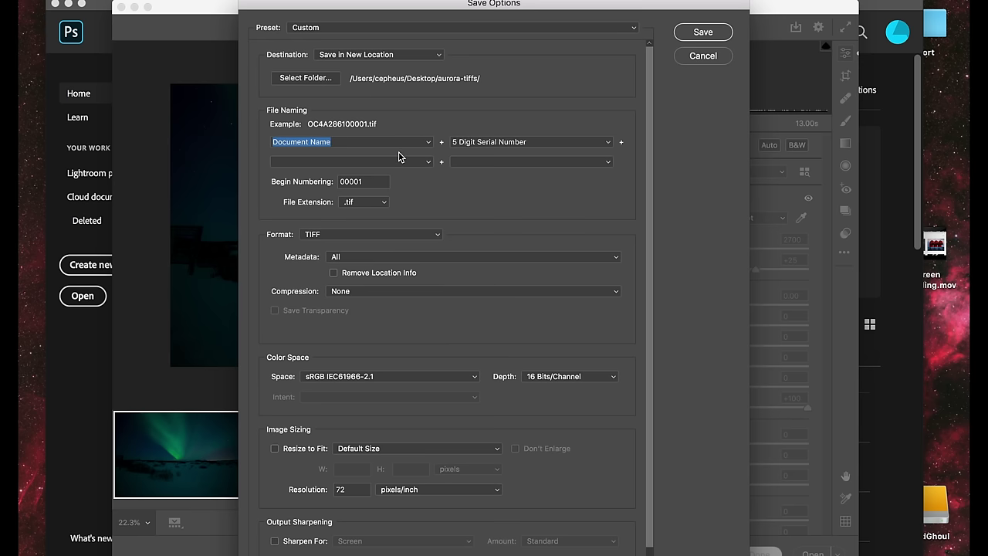
click(530, 141)
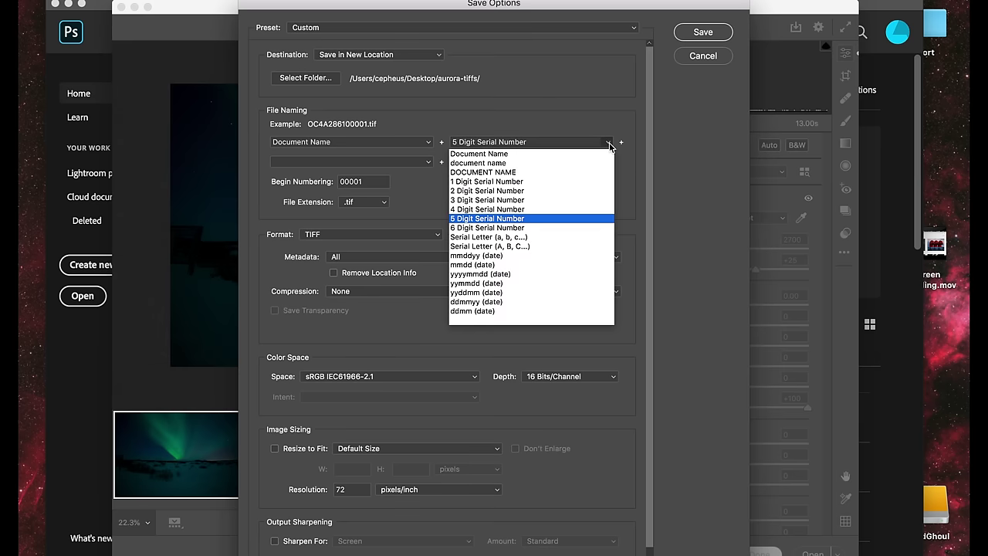
click(512, 321)
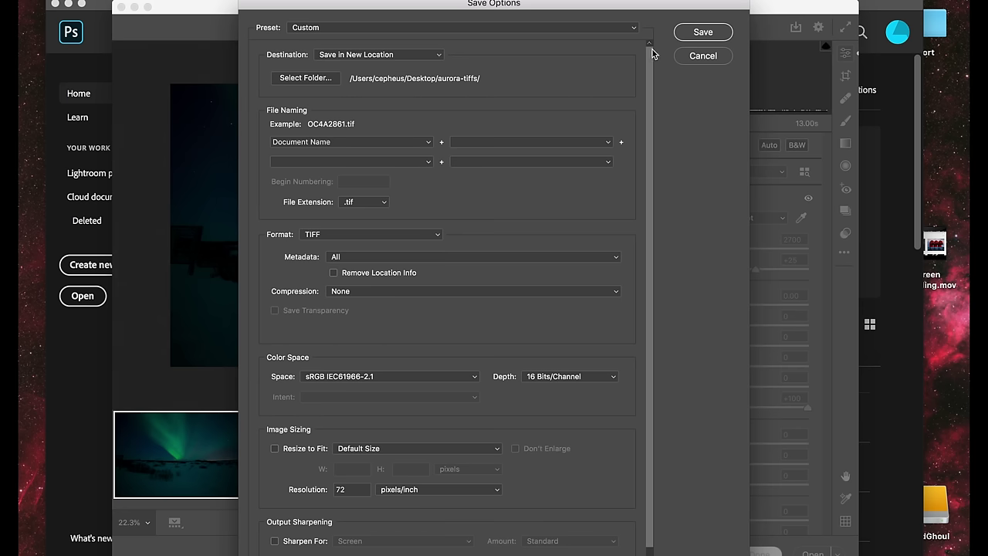
Confirm Save Options to begin exporting the 99 frames as TIFFs.
click(699, 38)
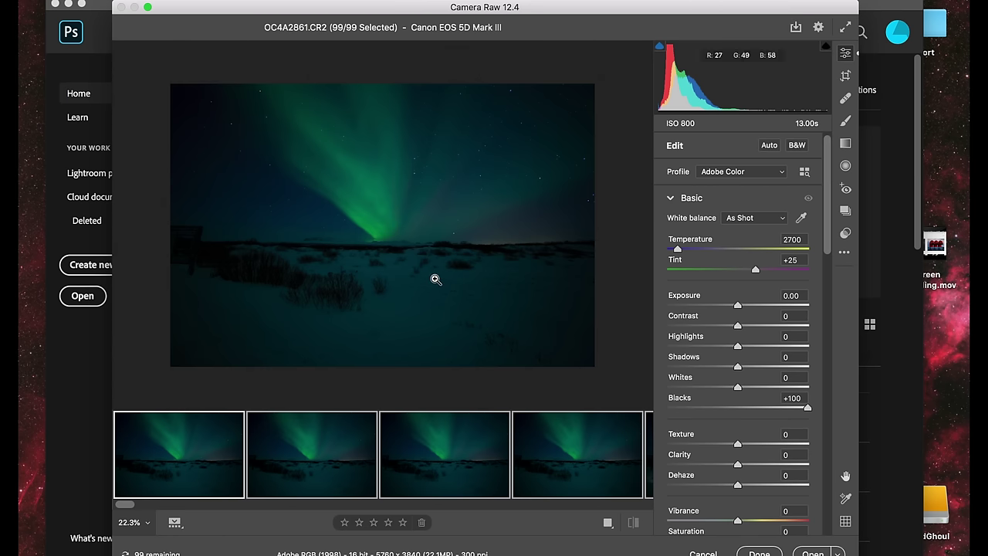
mouse_move(282, 425)
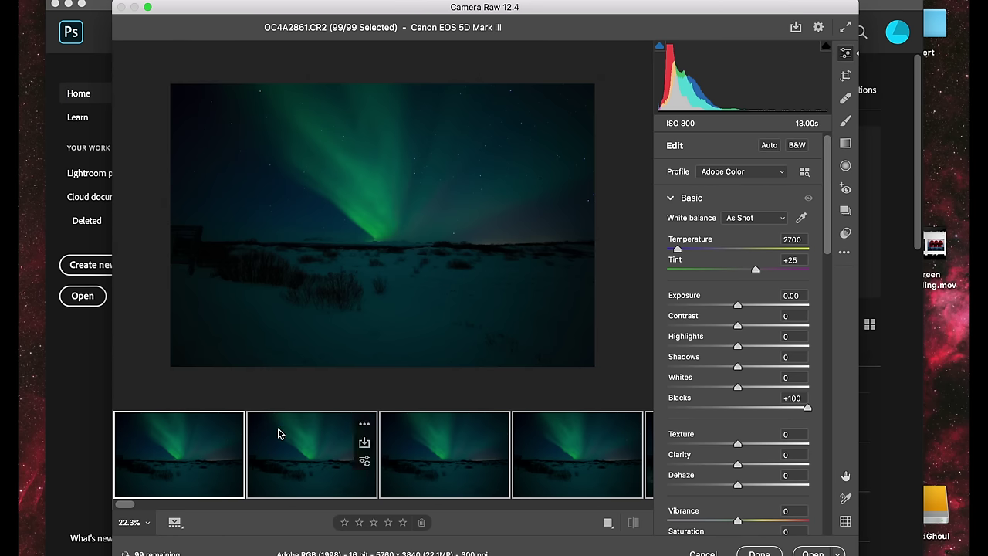